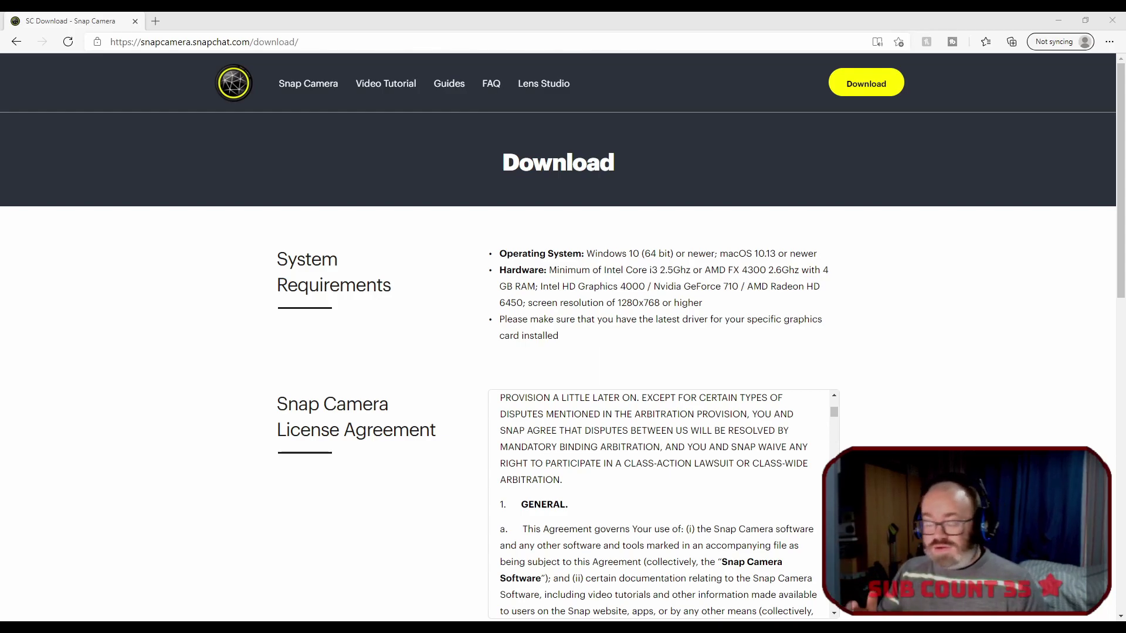
- Scroll down the Snap Camera download page to the licence agreement and download buttons
scroll(662, 505, "down", 10)
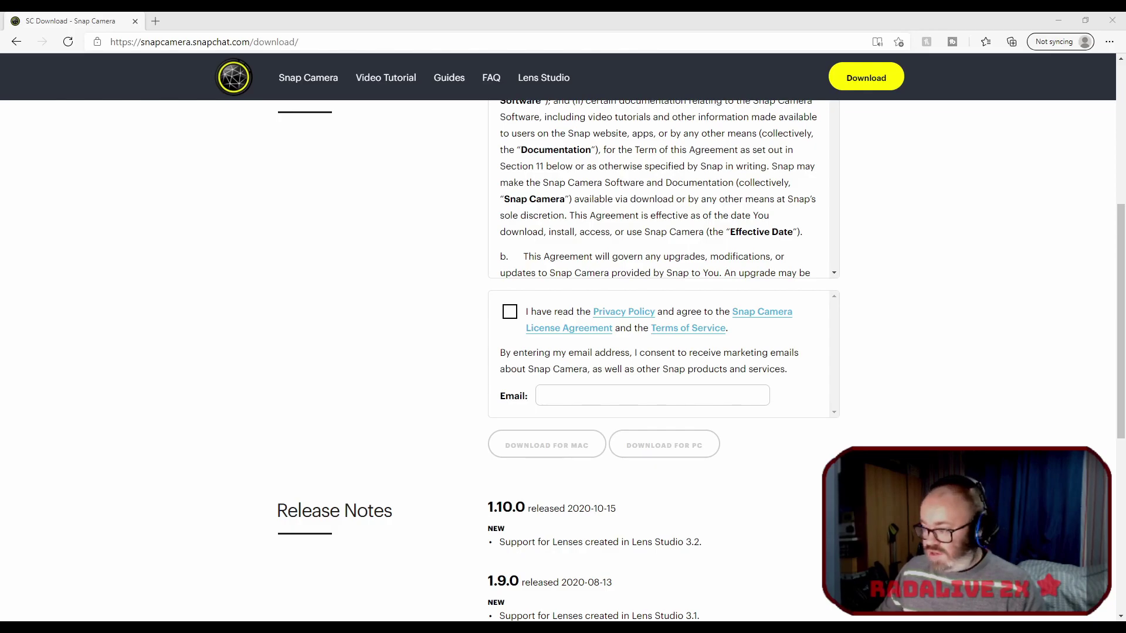
- Accept the privacy policy and licence agreement and pass the reCAPTCHA robot check
left_click(509, 317)
left_click(516, 436)
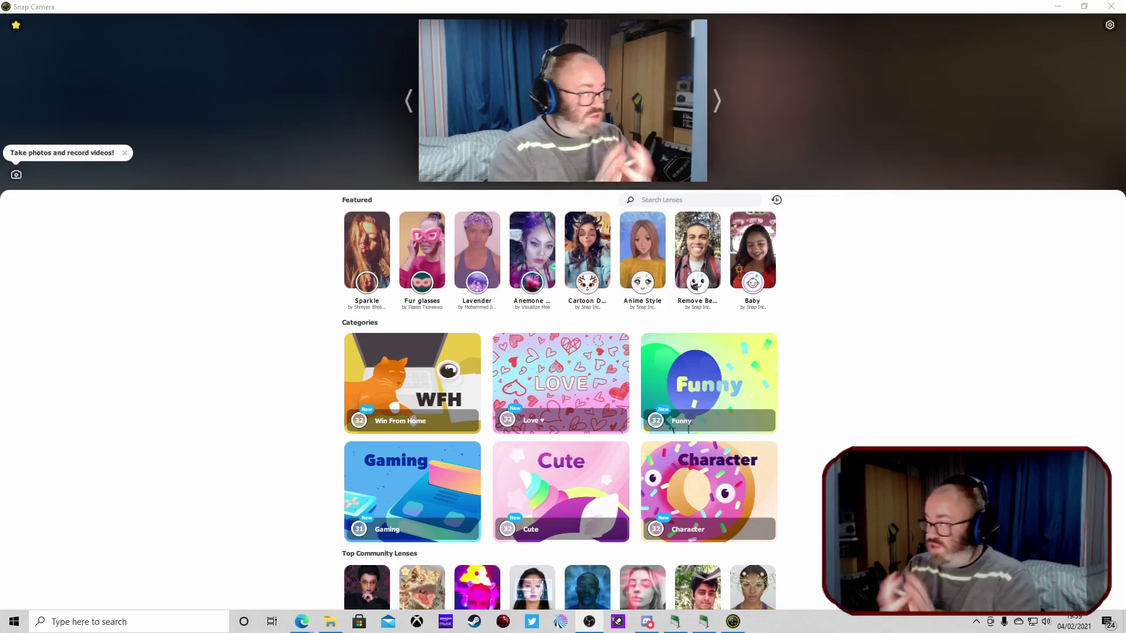
- In Settings, choose HD Pro Webcam C920 as the camera at 1280x720 30 FPS resolution
left_click(1110, 25)
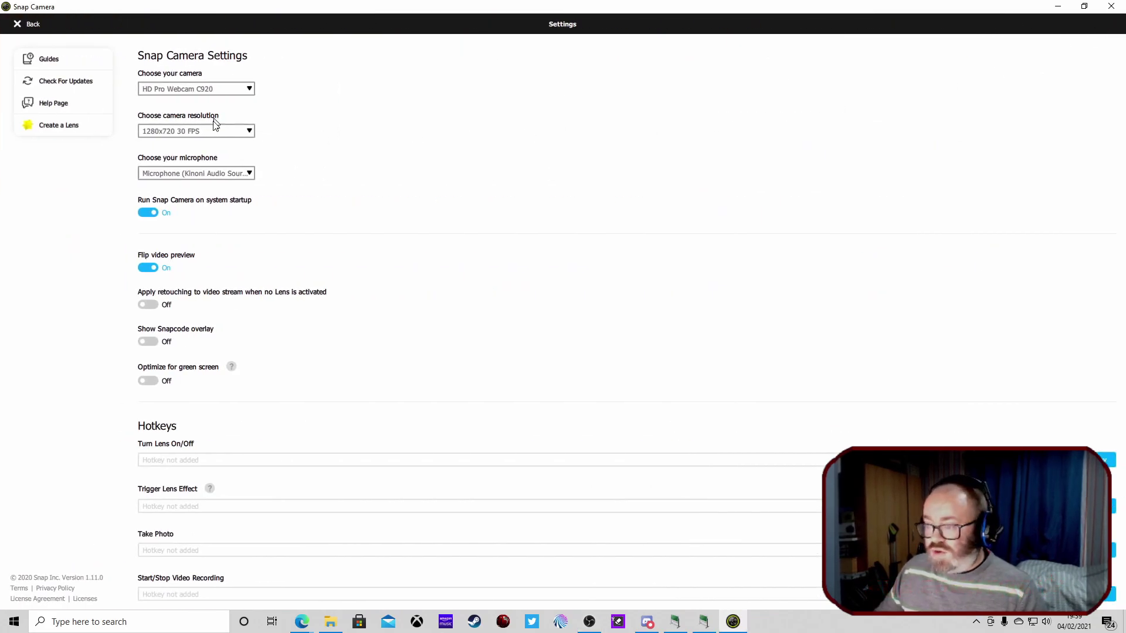
left_click(212, 89)
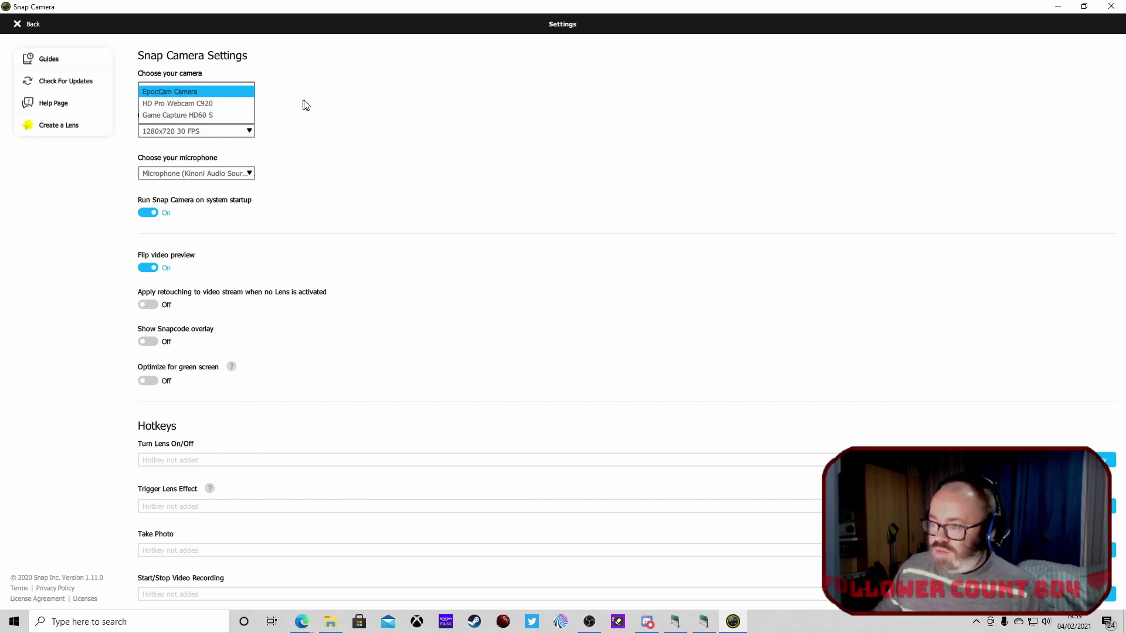
key("Down")
key("Return")
left_click(208, 134)
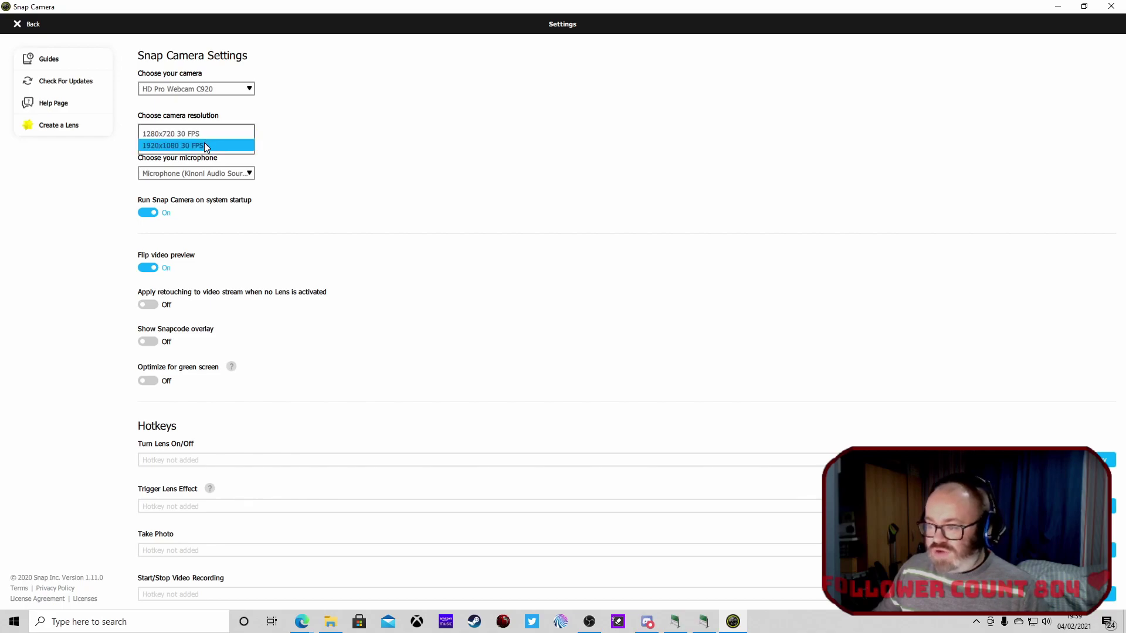
left_click(204, 143)
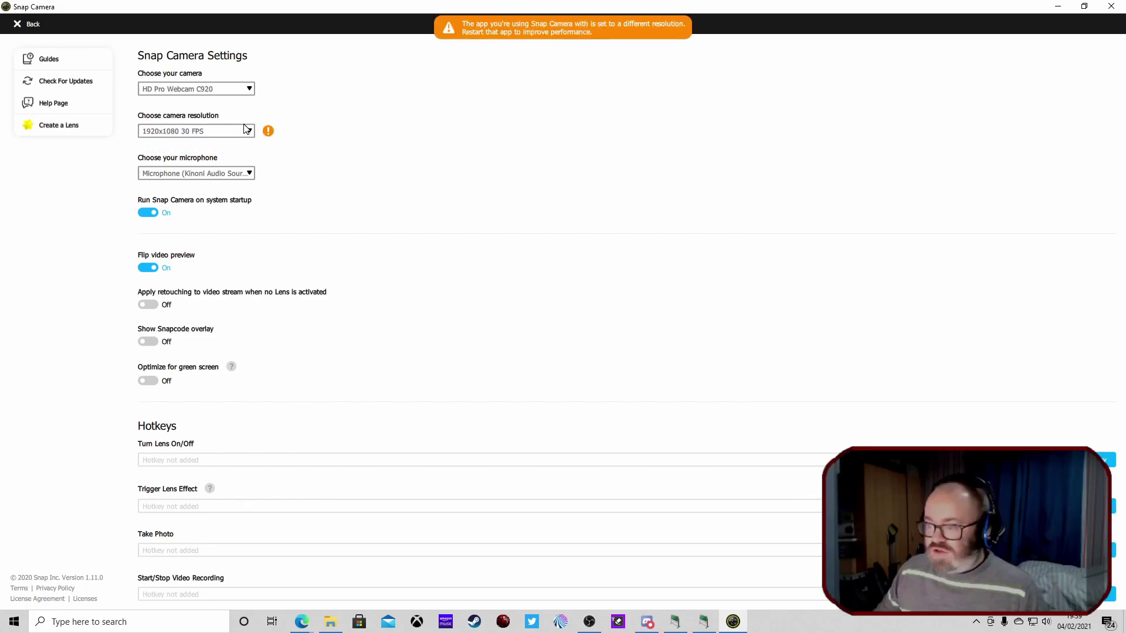
left_click(226, 139)
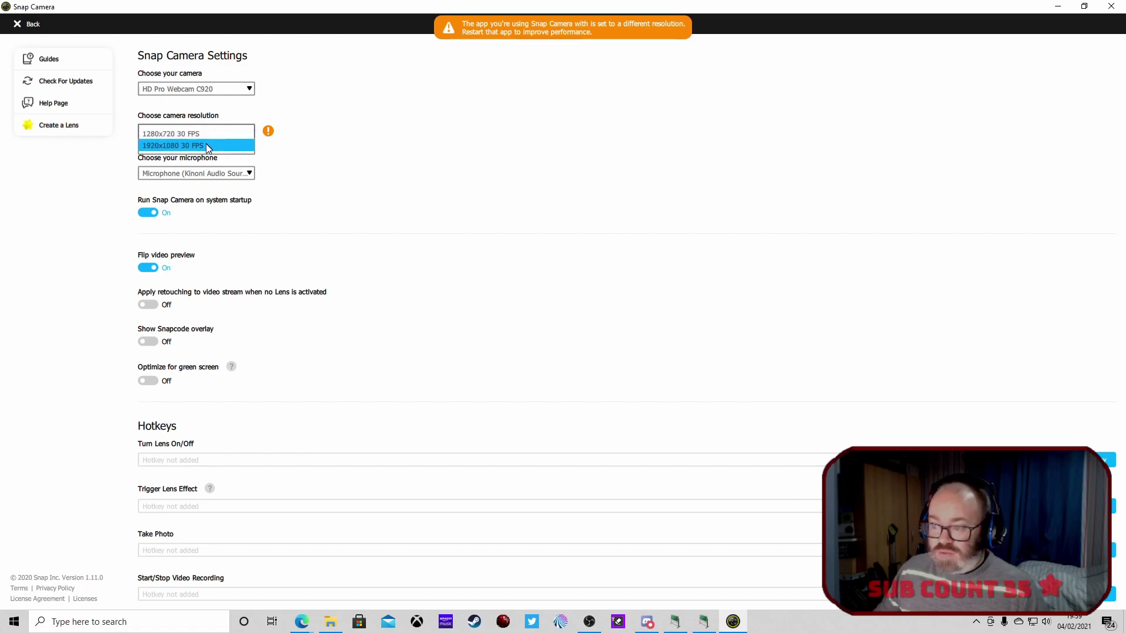
left_click(206, 143)
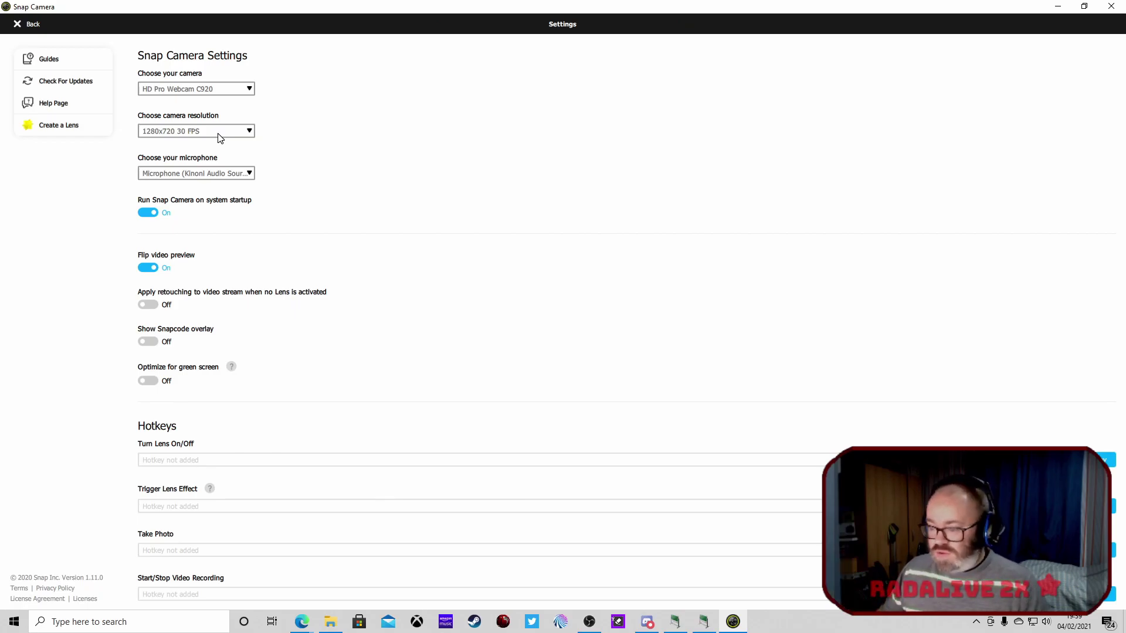
scroll(218, 281, "down", 1)
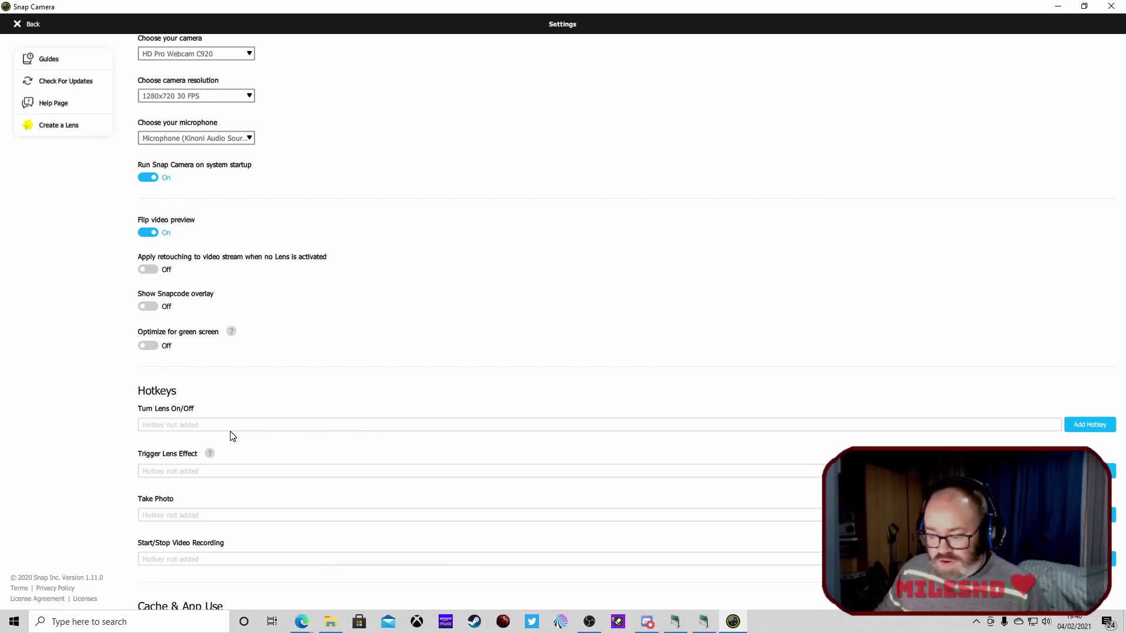
- Scroll through the Settings page, then go Back to the lens browser
scroll(218, 448, "down", 1)
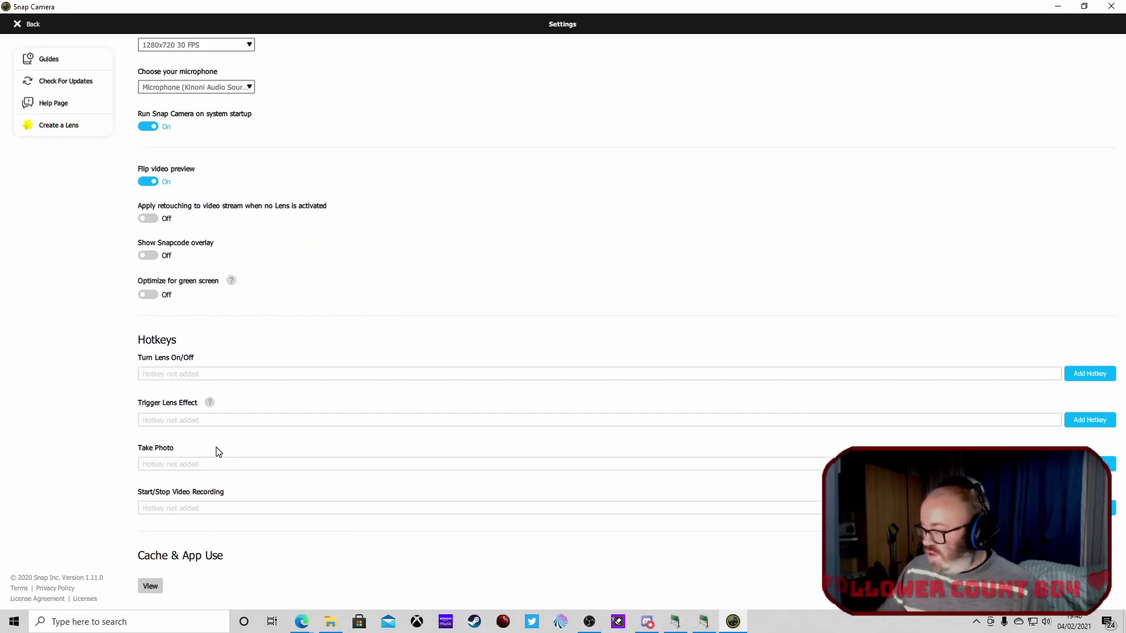
left_click(24, 26)
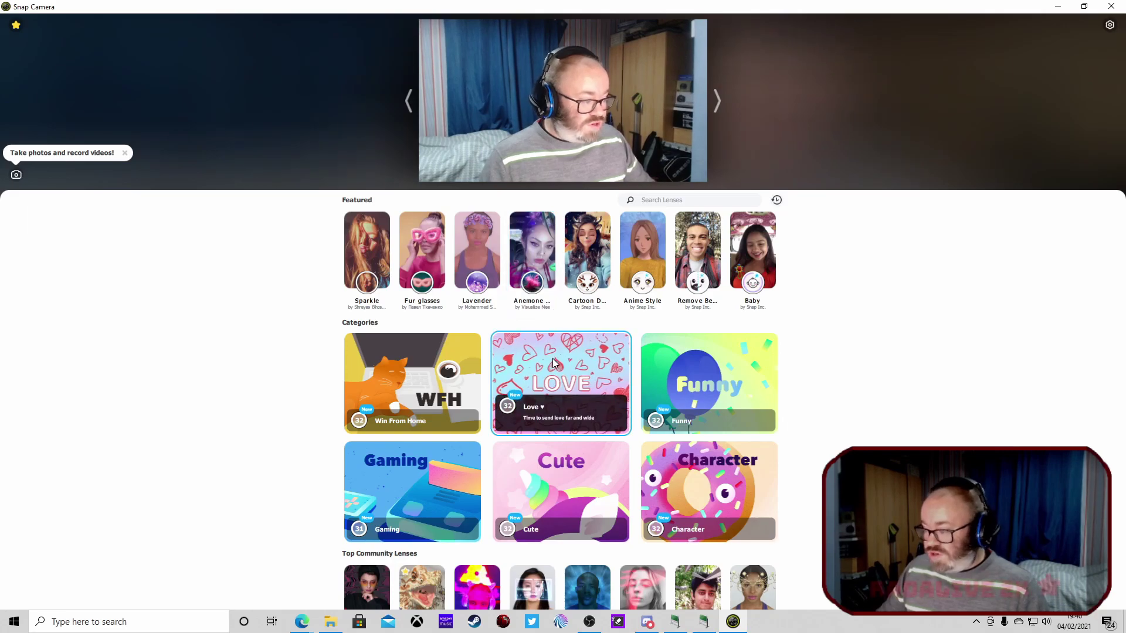
- Search lenses for 'carrot', try the Carrot lens on the webcam, then turn it off
left_click(709, 196)
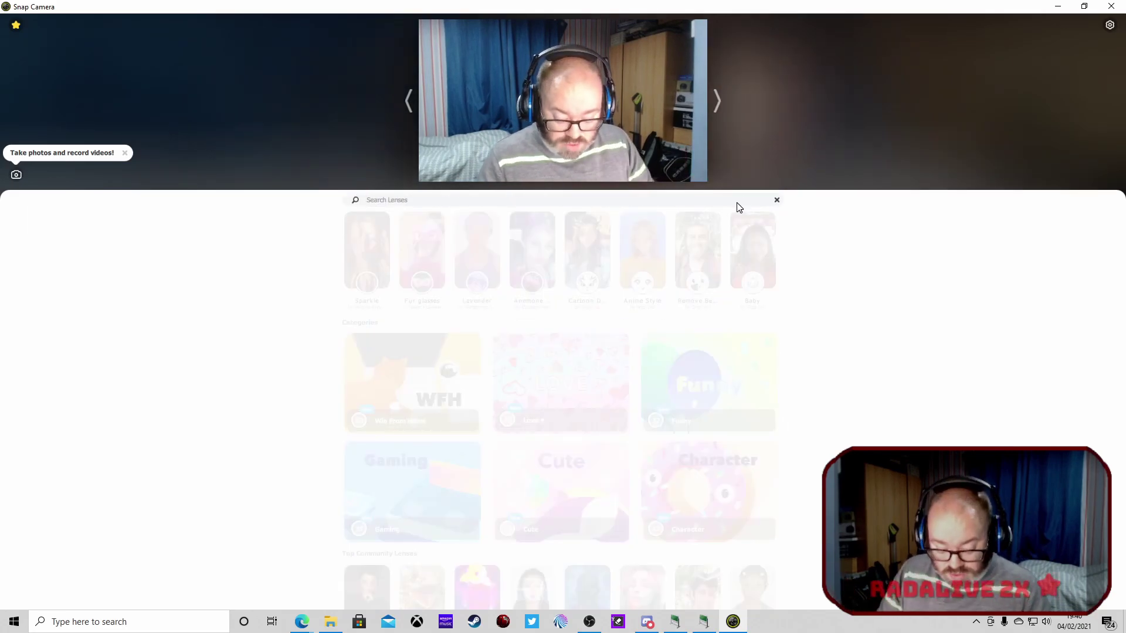
type("carrot")
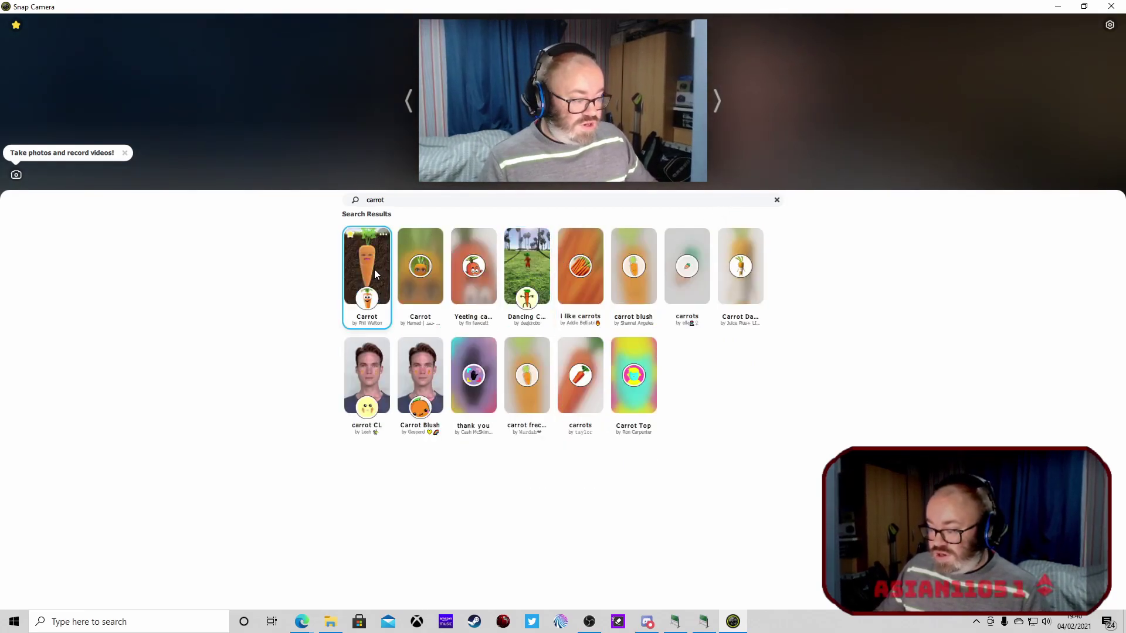
left_click(375, 275)
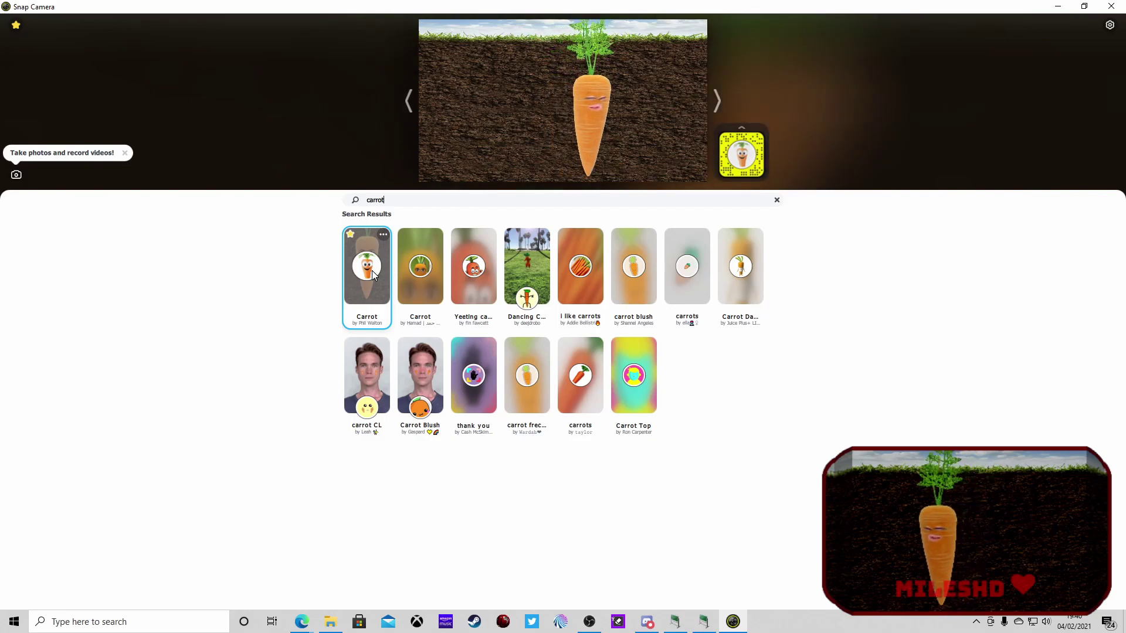
left_click(373, 276)
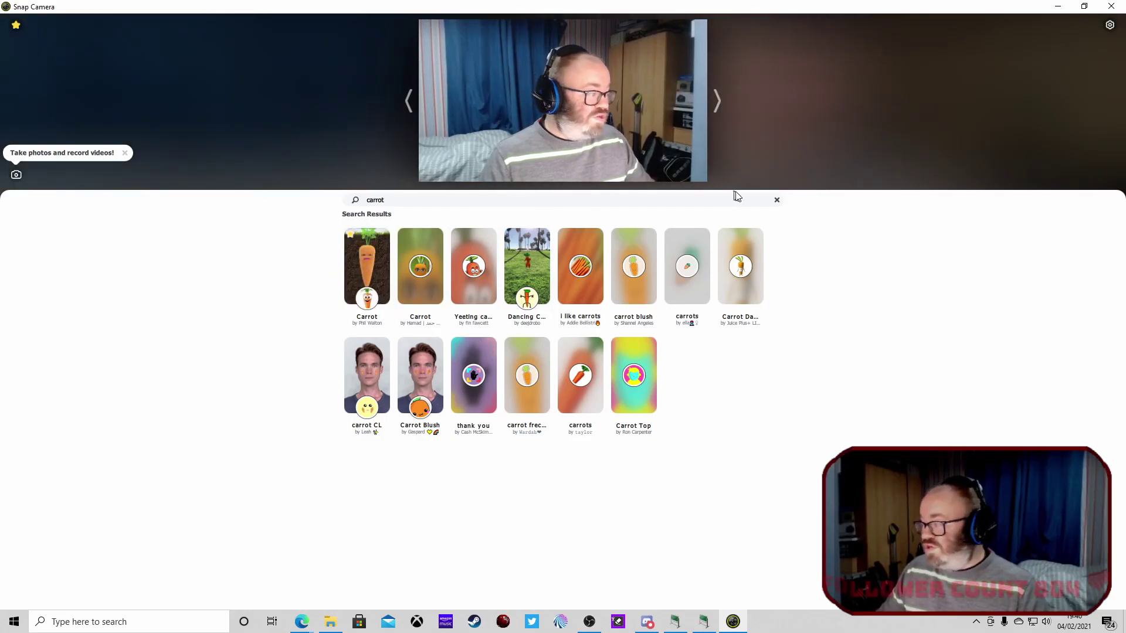
- Clear the search and search the lens library for 'carrot' again
left_click(777, 200)
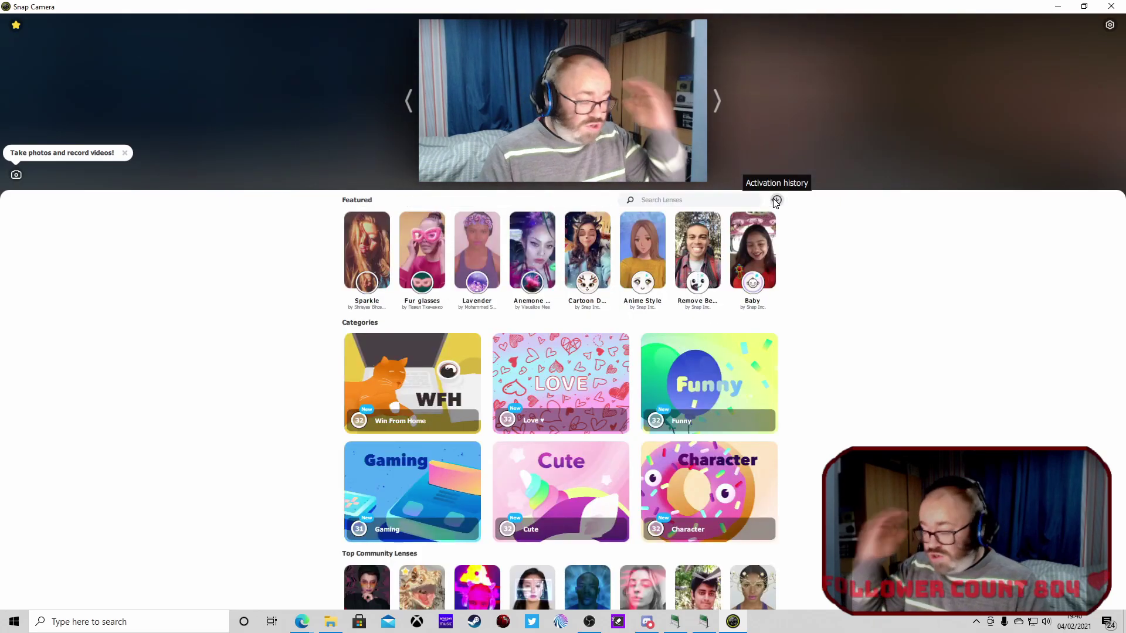
left_click(673, 201)
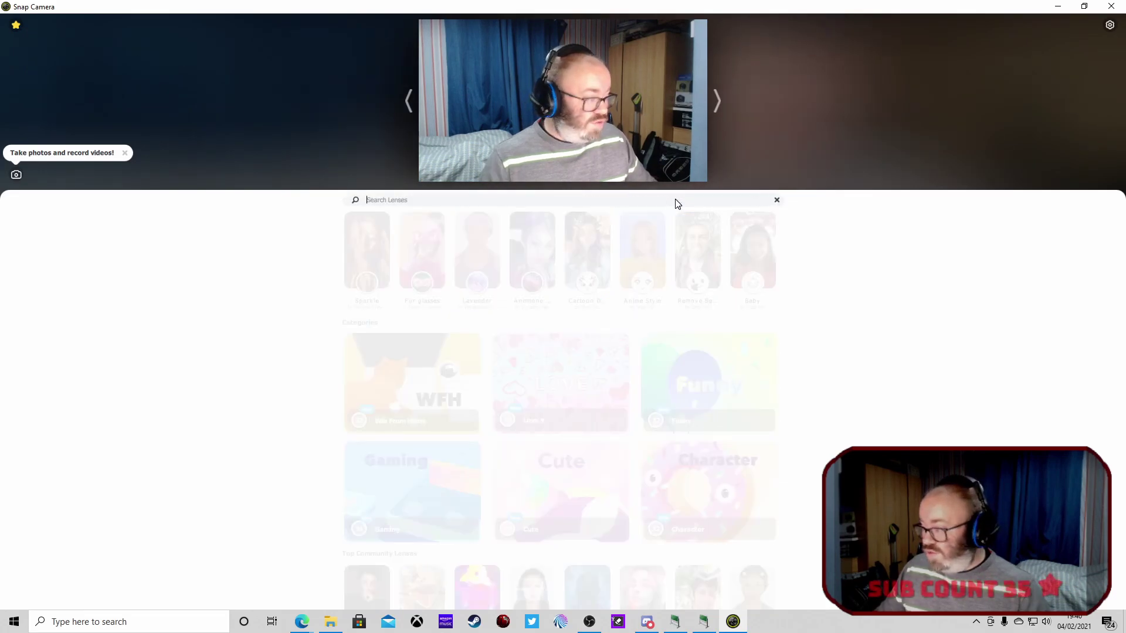
type("carrot")
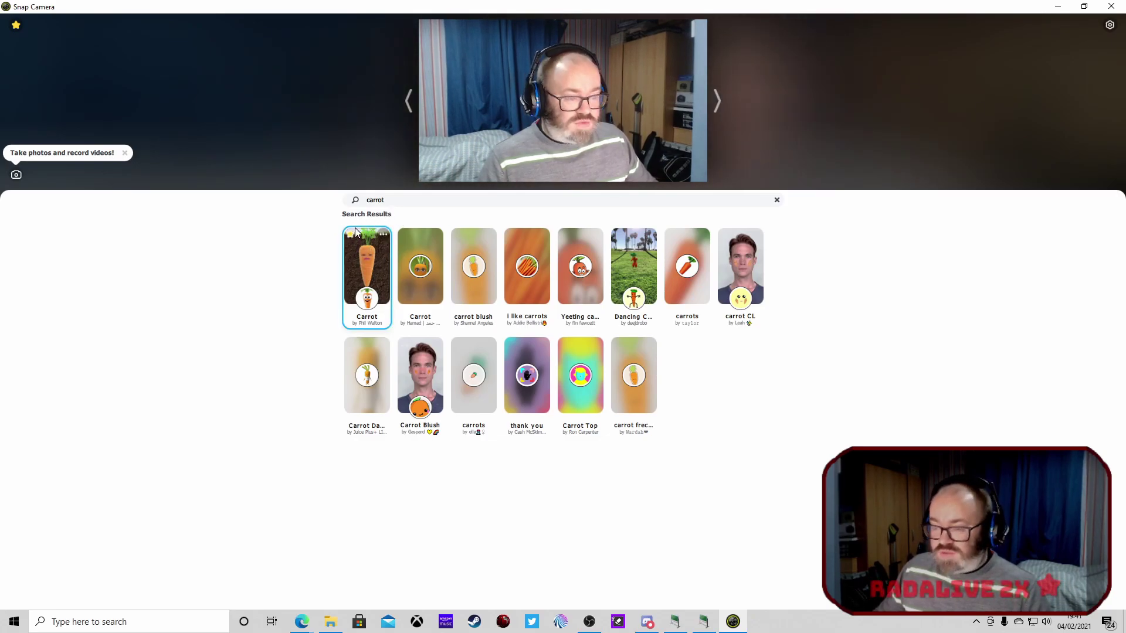
- Show the Favorites panel and scroll through saved lenses like Carrot, Burger and Pineapple
left_click(16, 25)
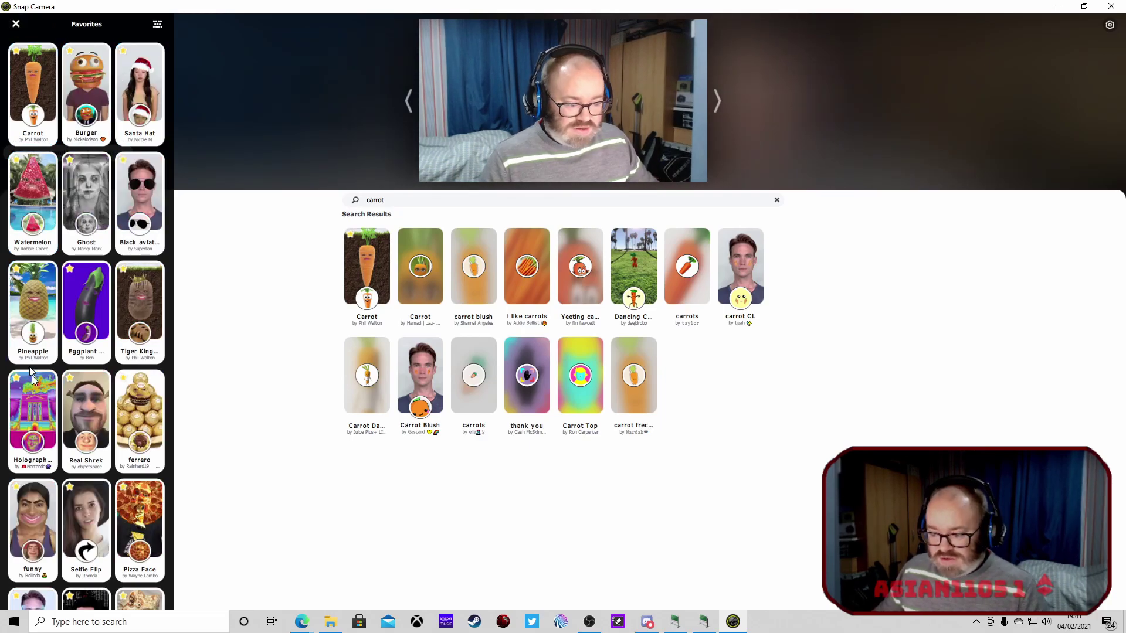
scroll(99, 462, "down", 2)
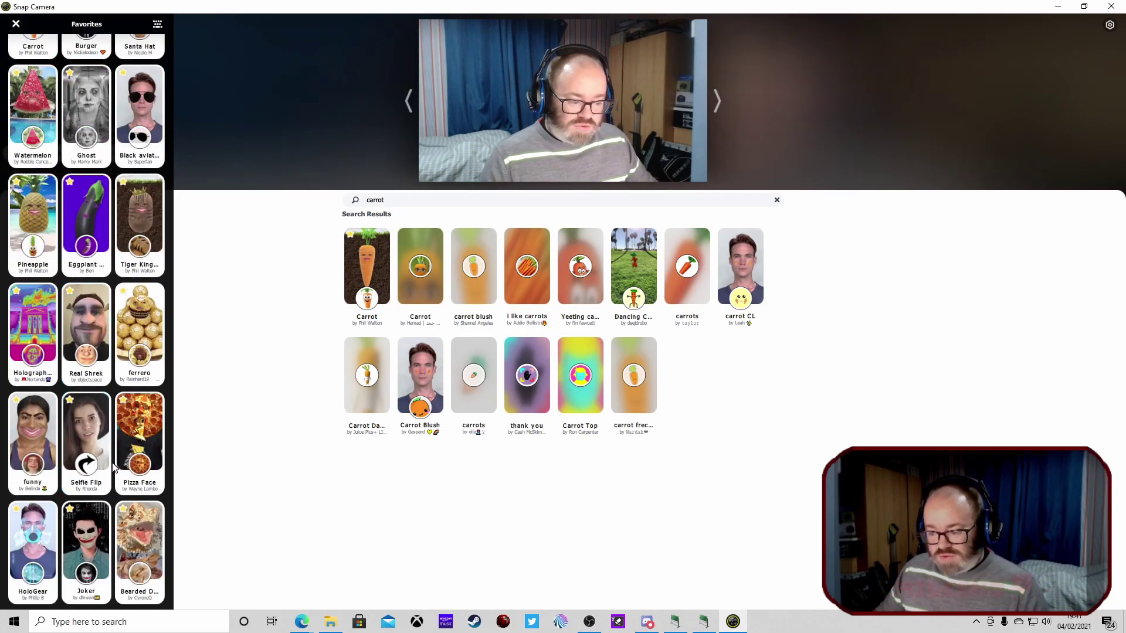
scroll(70, 512, "up", 2)
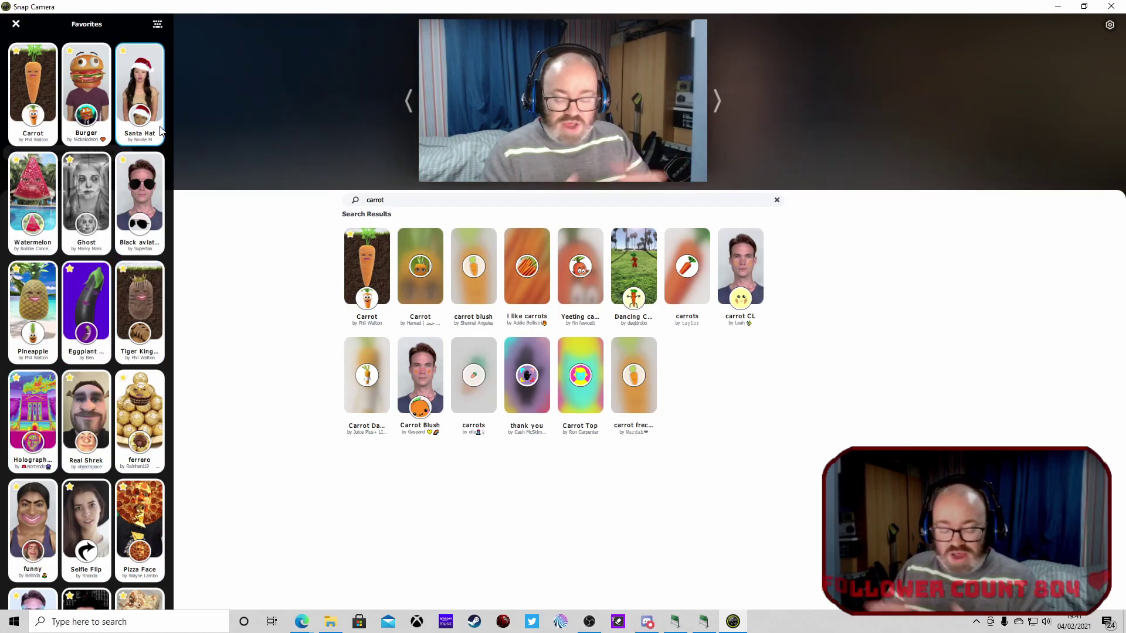
left_click(157, 25)
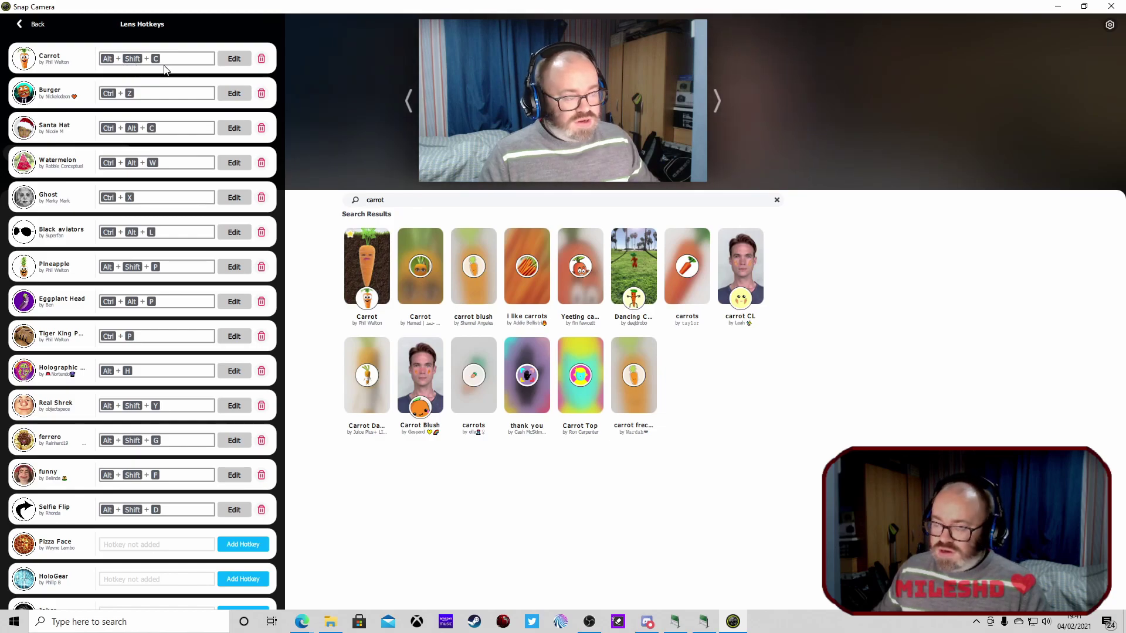
- Edit and re-save the Carrot lens hotkey unchanged, then scroll through the Lens Hotkeys list
left_click(227, 58)
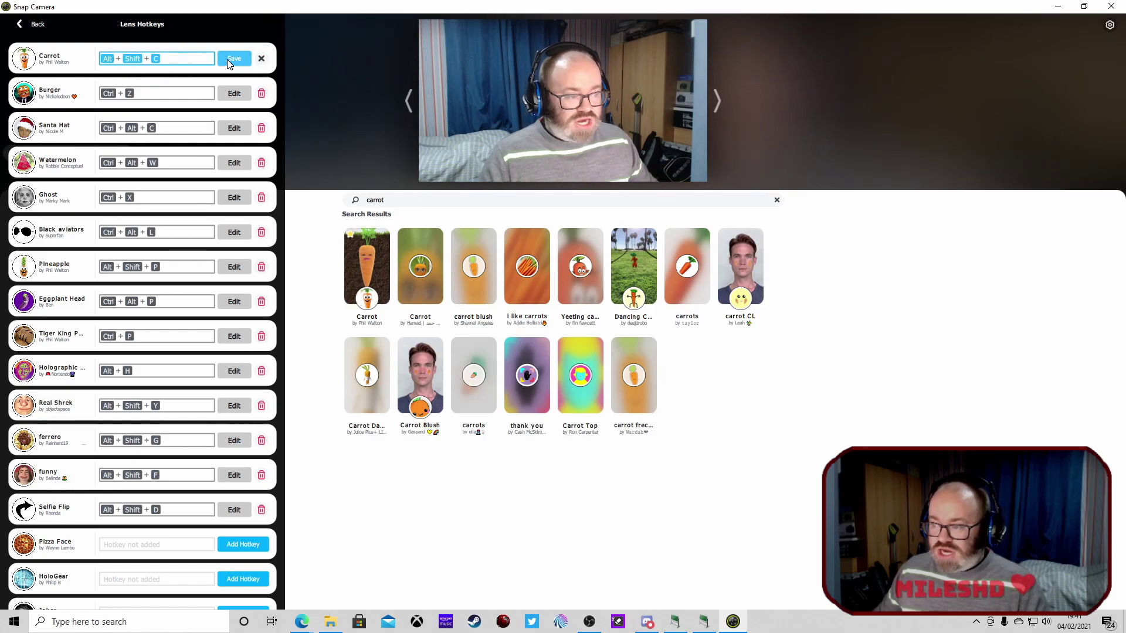
left_click(228, 60)
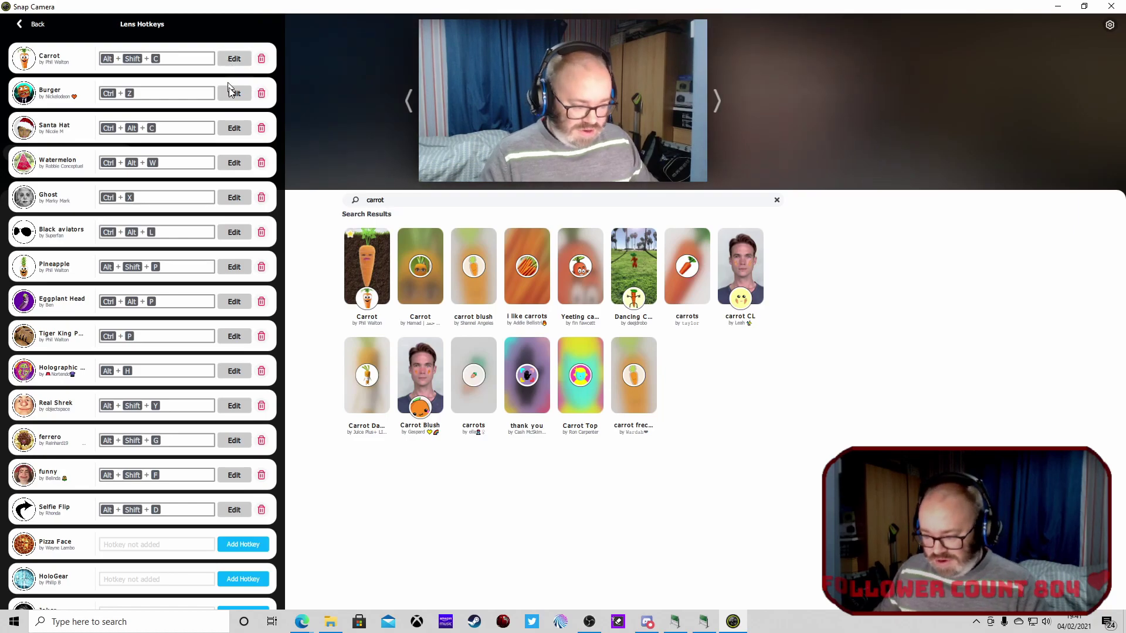
scroll(197, 304, "down", 1)
scroll(198, 303, "up", 1)
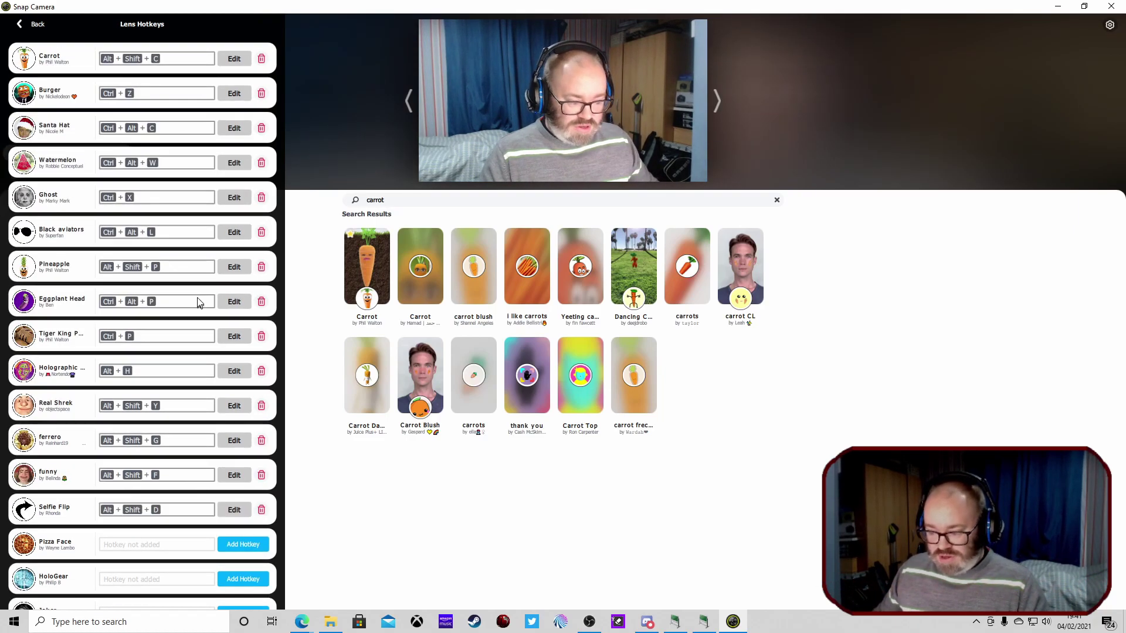
scroll(181, 294, "down", 2)
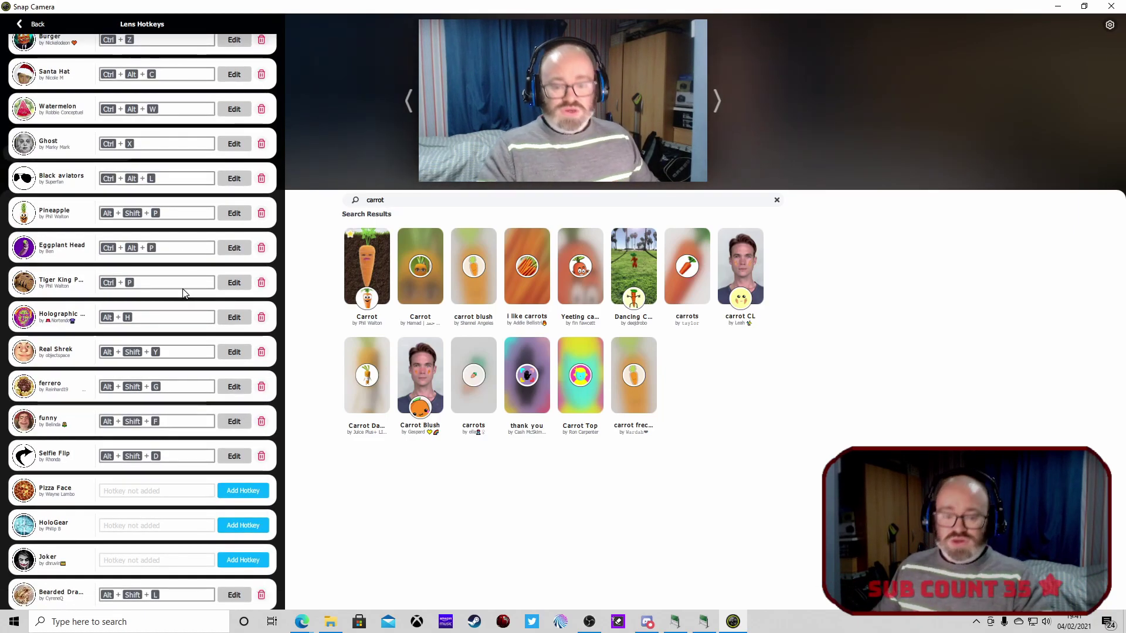
scroll(189, 232, "up", 2)
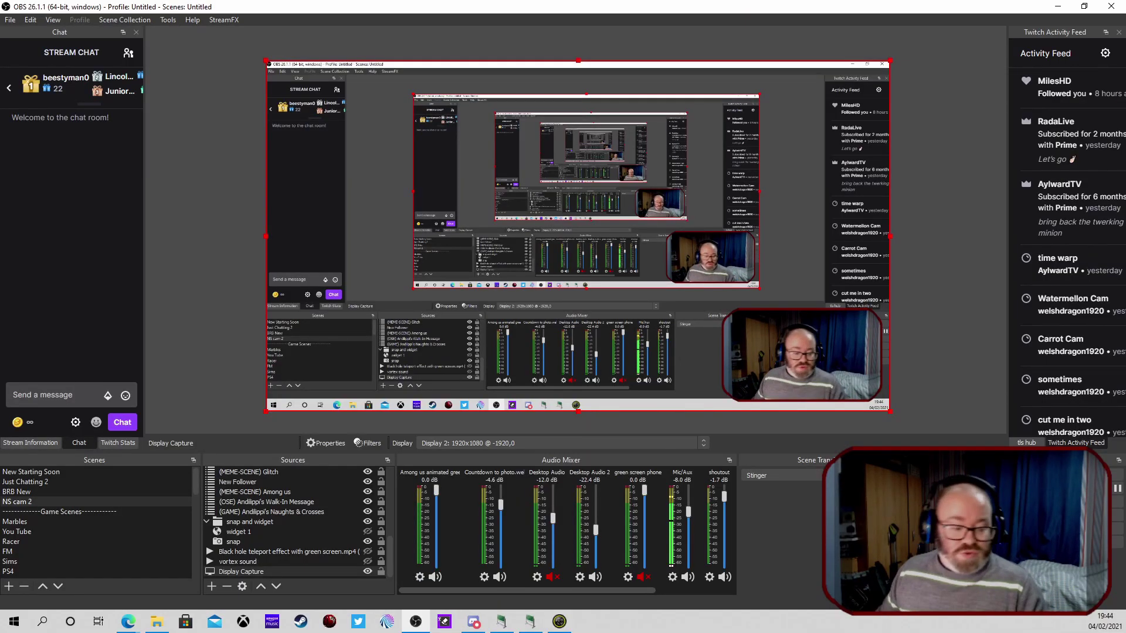
- Open the Properties of the 'snap' source in OBS and expand its Device list
left_click(333, 525)
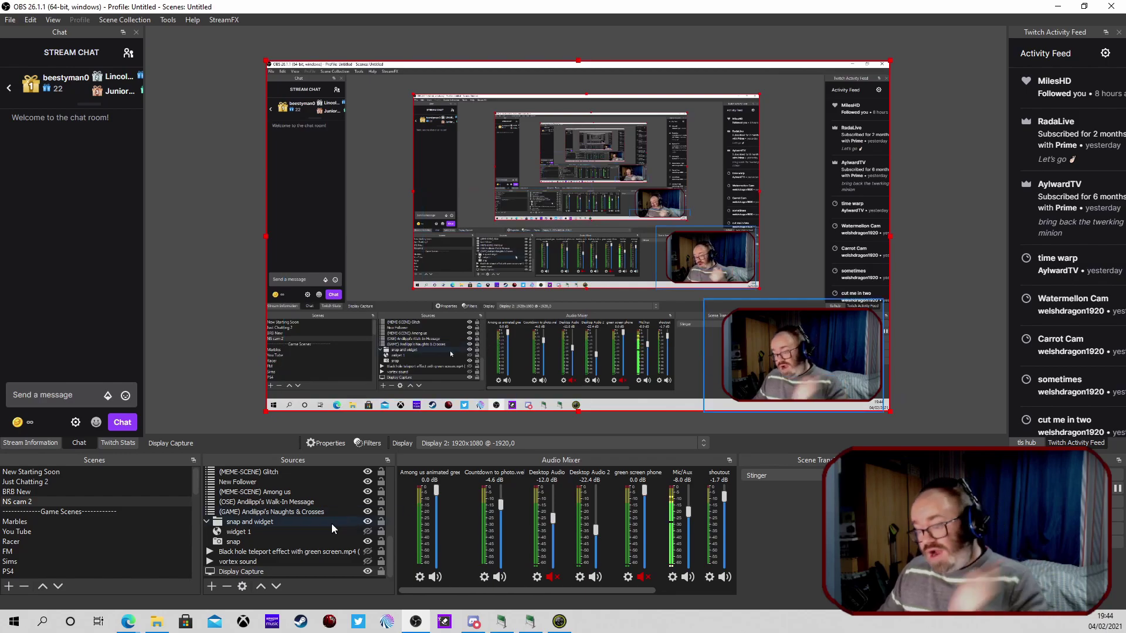
right_click(265, 545)
left_click(286, 535)
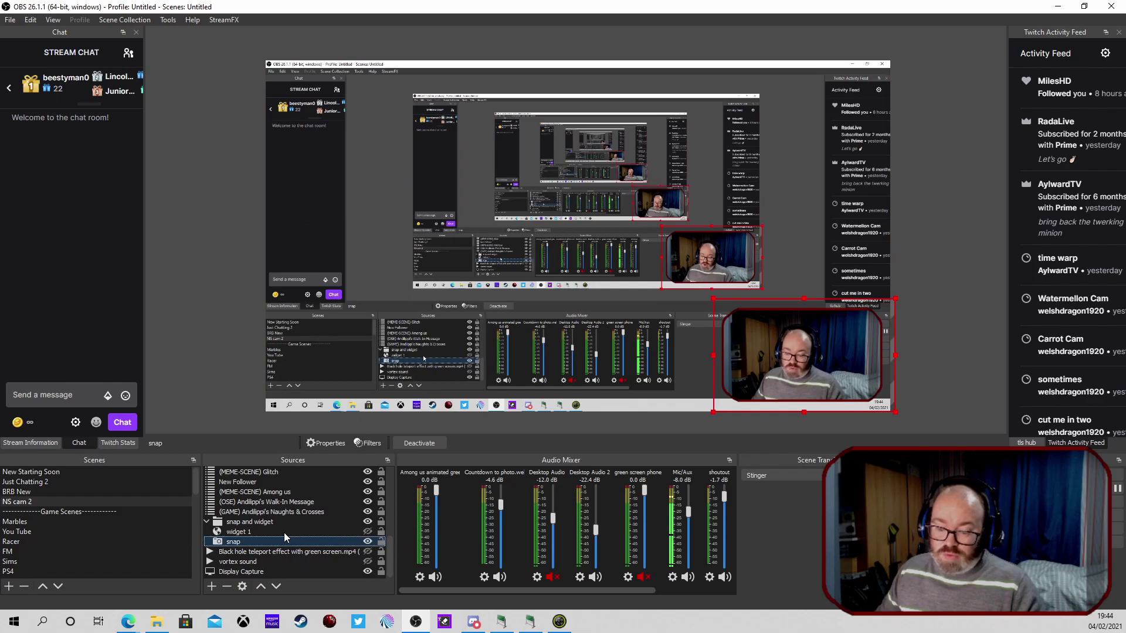
left_click(497, 290)
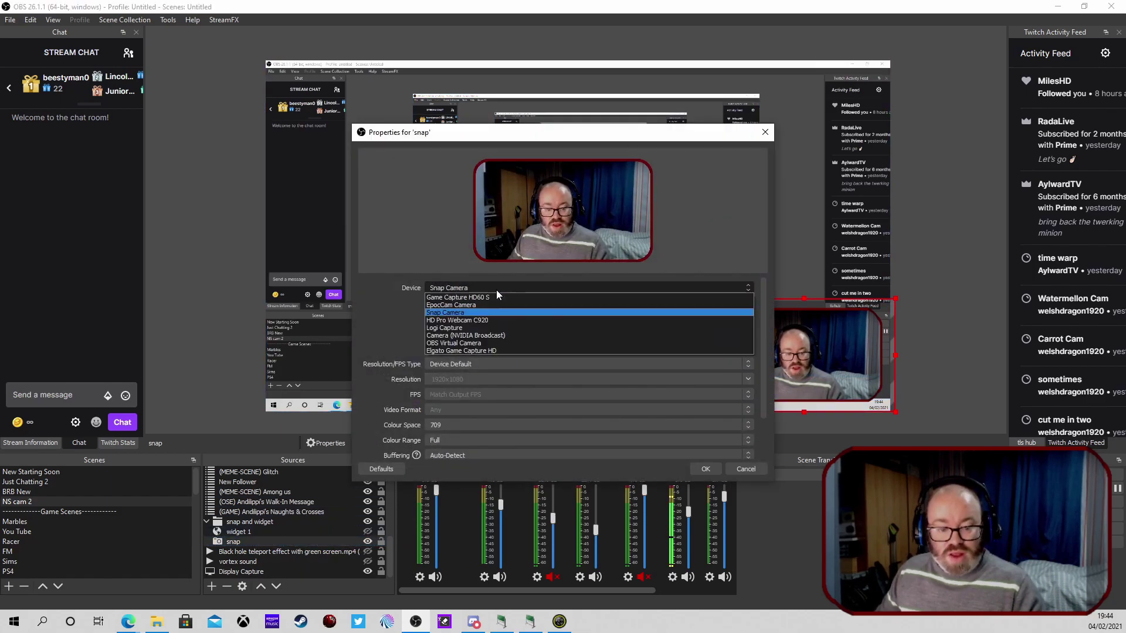
- Set the 'snap' source device to Snap Camera with Device Default resolution/FPS type
left_click(466, 313)
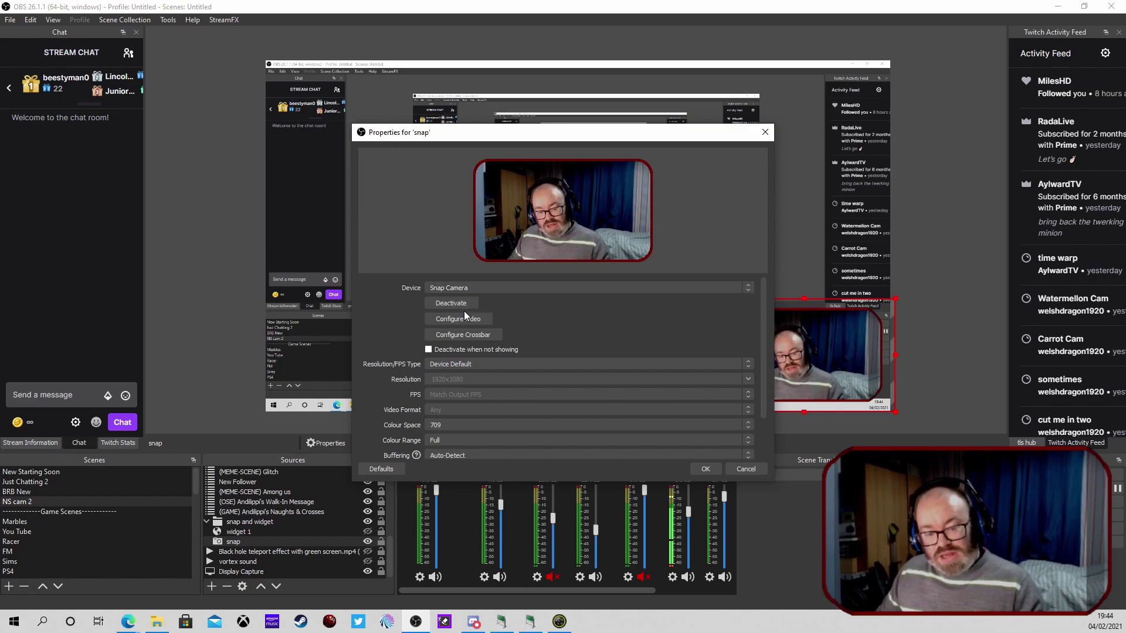
left_click(440, 365)
left_click(441, 373)
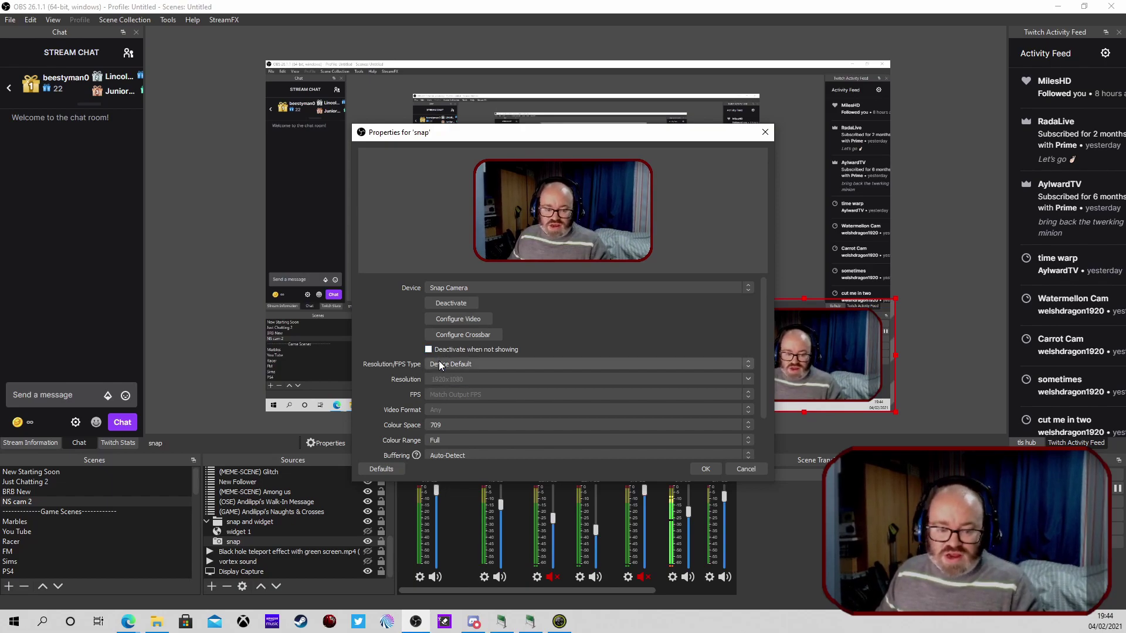
scroll(375, 401, "down", 2)
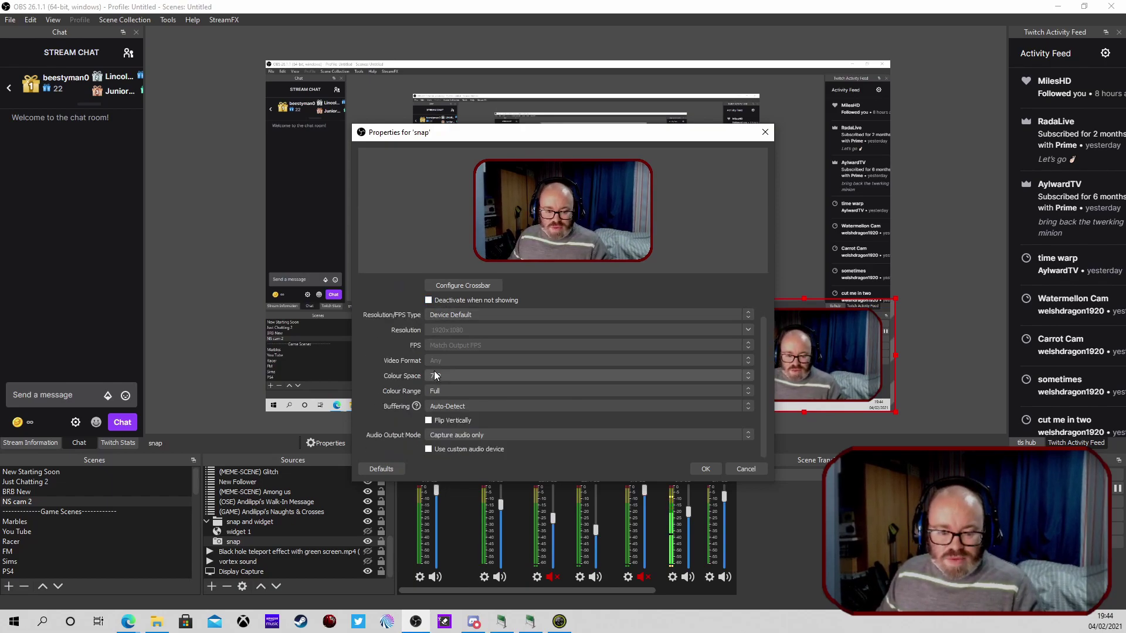